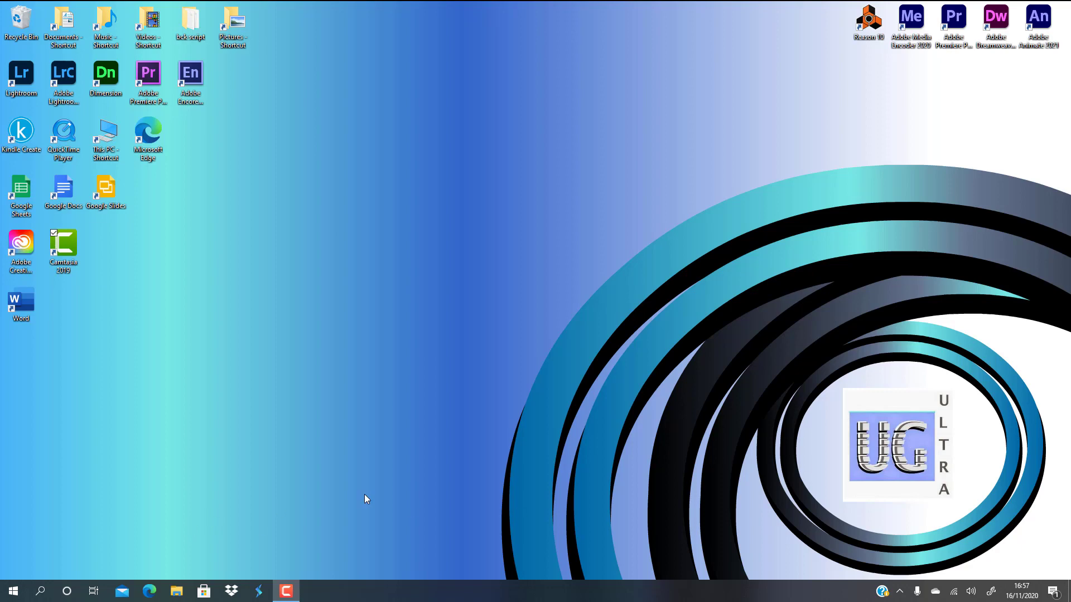
Launch Adobe Animate 2021 from its desktop shortcut and wait for the Home screen
double_click(1038, 21)
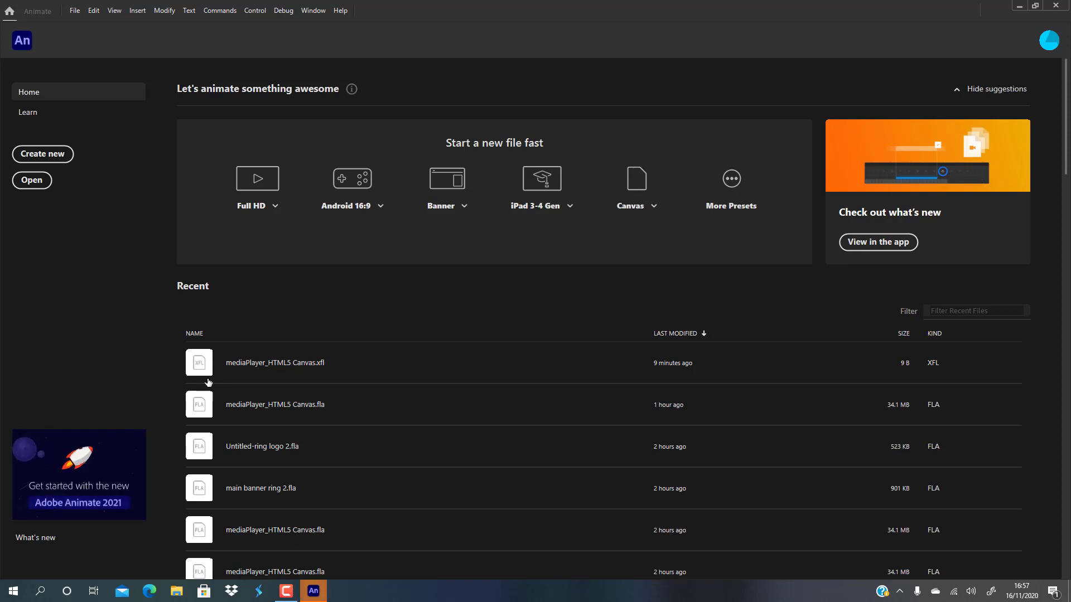
Open mediaPlayer_HTML5 Canvas.xfl from Recent and move the main timeline playhead to frame 190
left_click(281, 359)
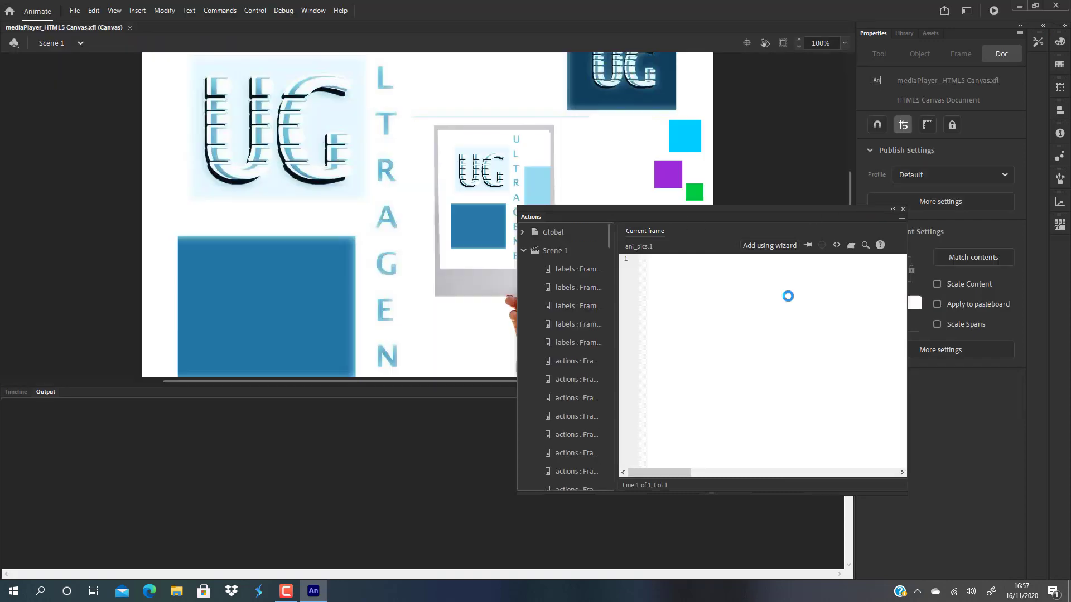
left_click(902, 209)
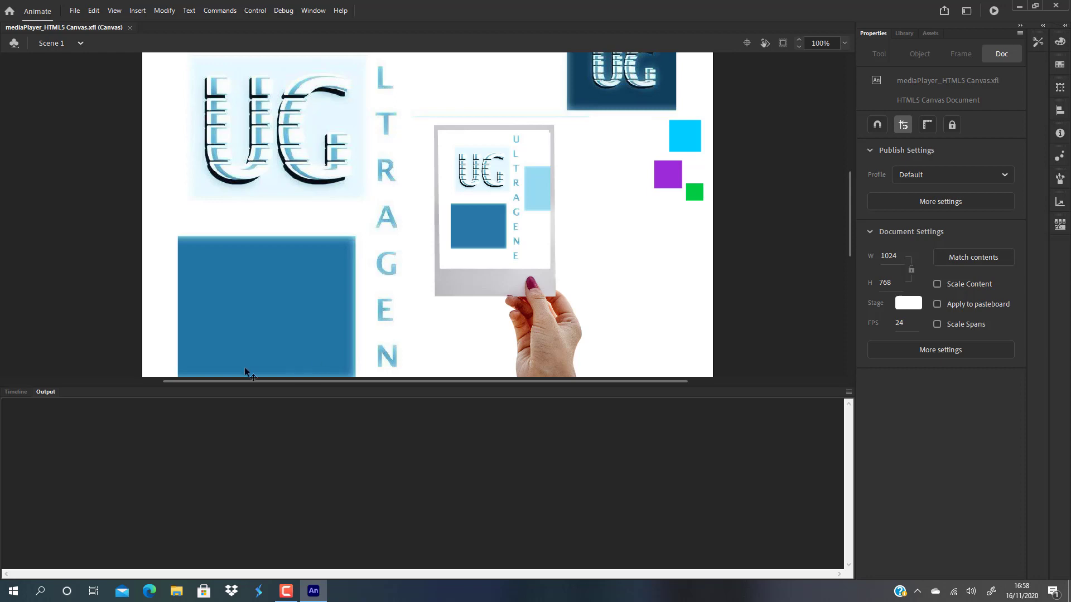
left_click(12, 393)
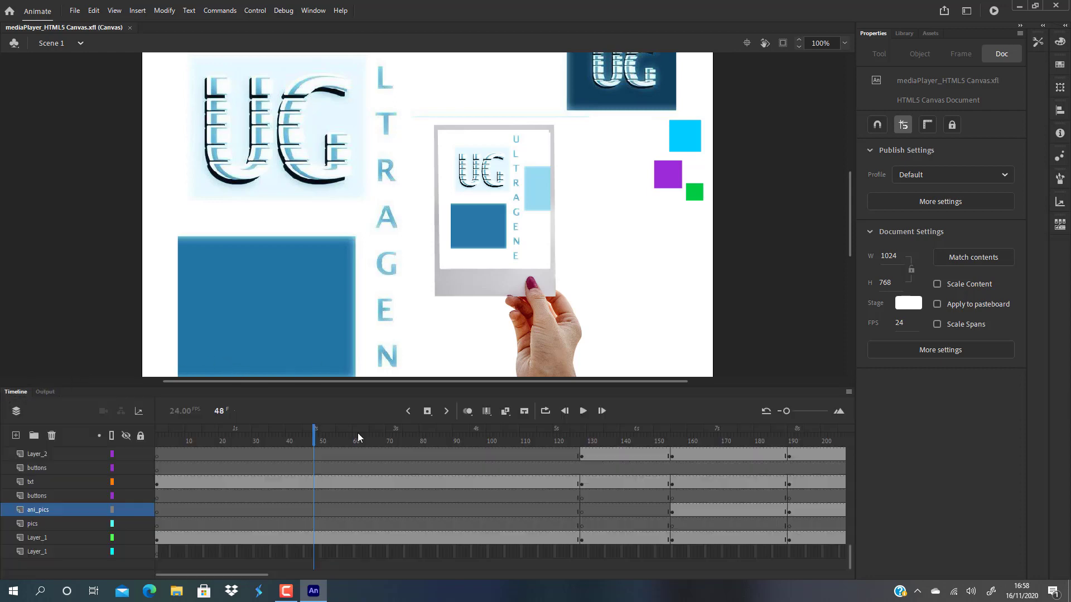
scroll(503, 483, "up", 5)
scroll(501, 481, "up", 3)
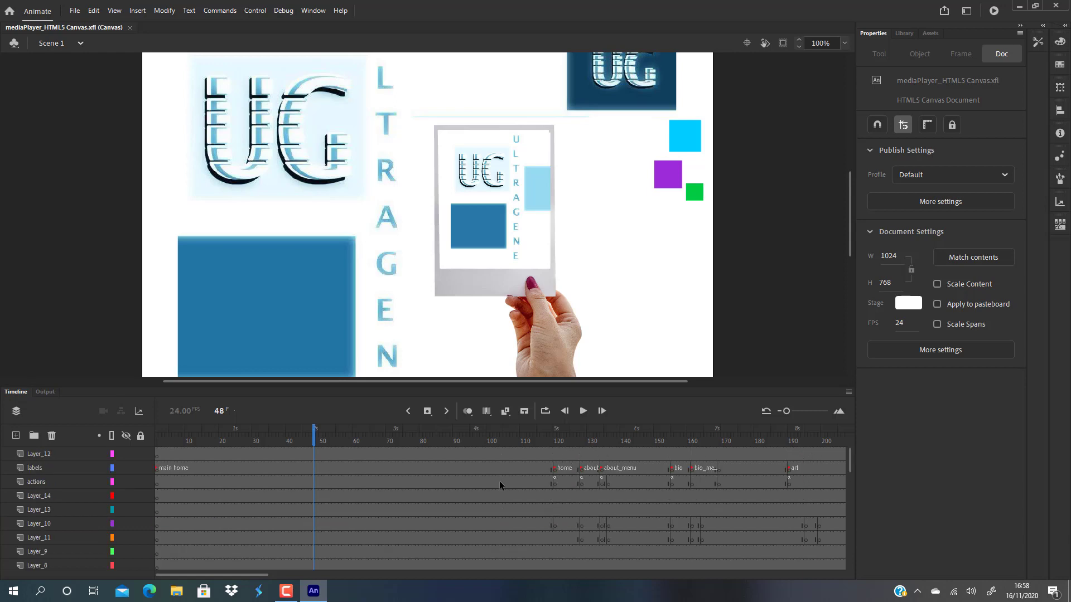
left_click(661, 444)
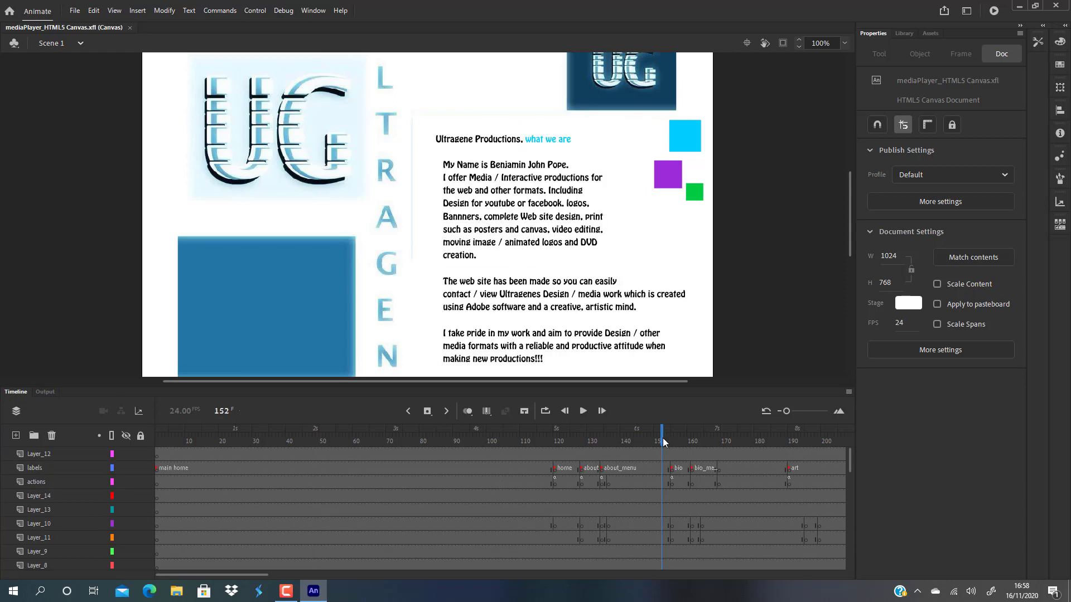
left_click_drag(661, 444, 521, 441)
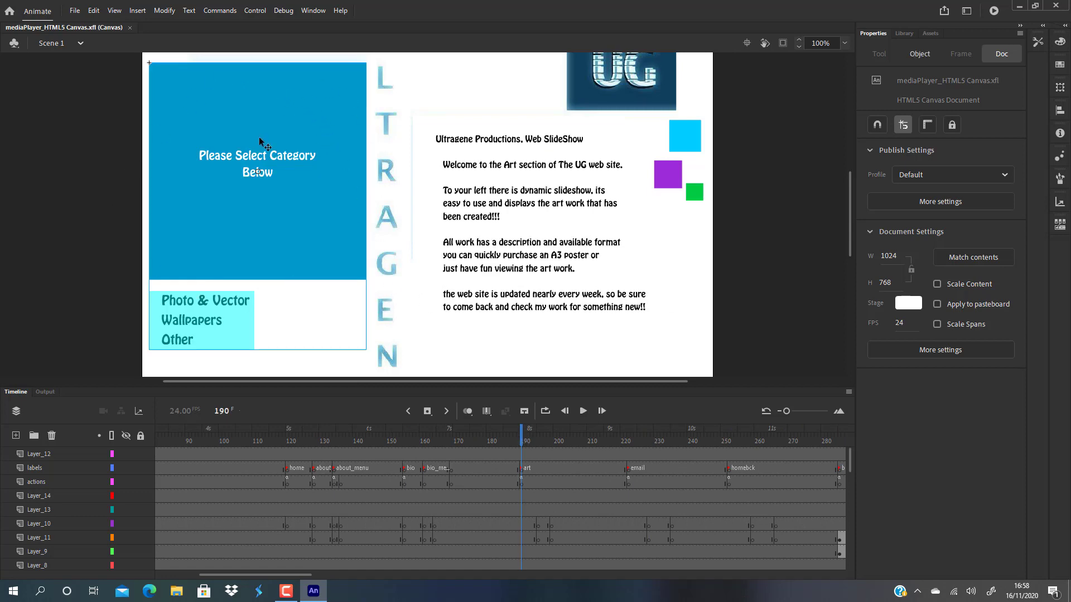
Enter the slideshow_vector symbol, go to frame 40's skull slide, and select button_info1
double_click(257, 208)
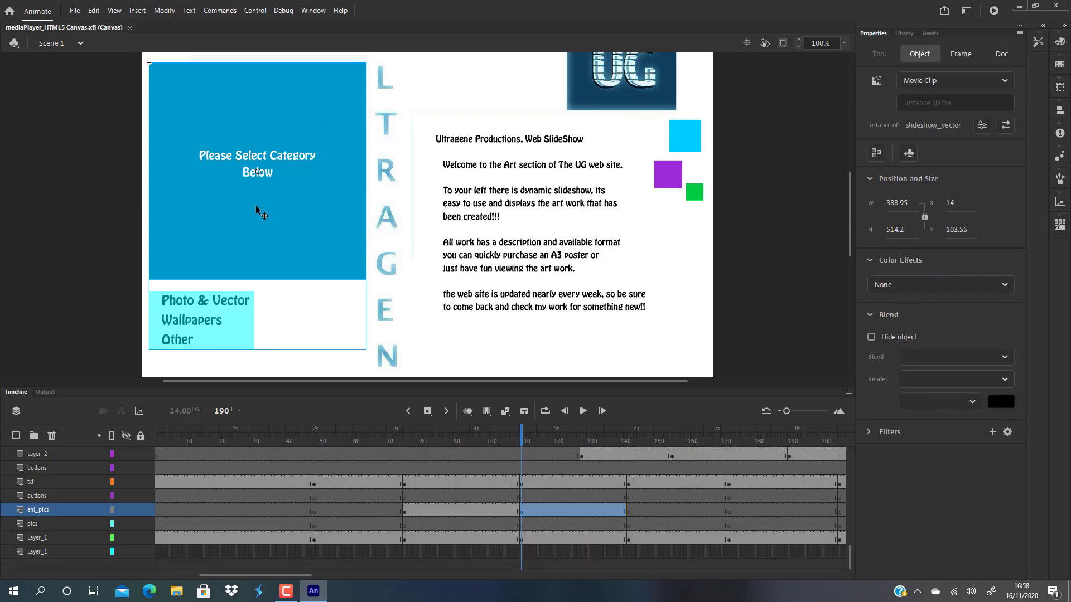
left_click(288, 444)
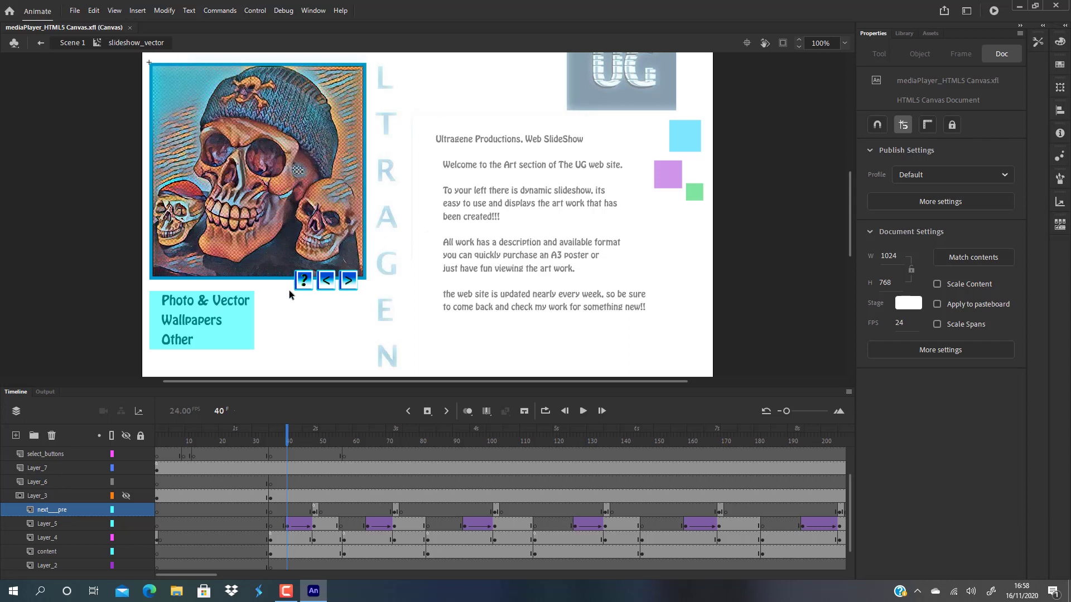
scroll(437, 538, "up", 3)
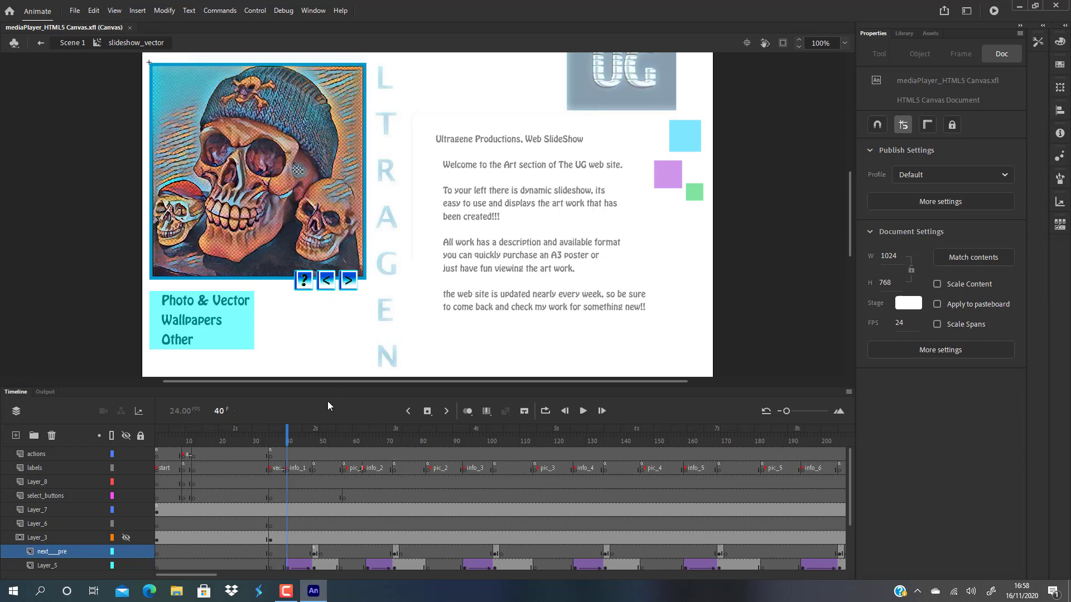
left_click(302, 287)
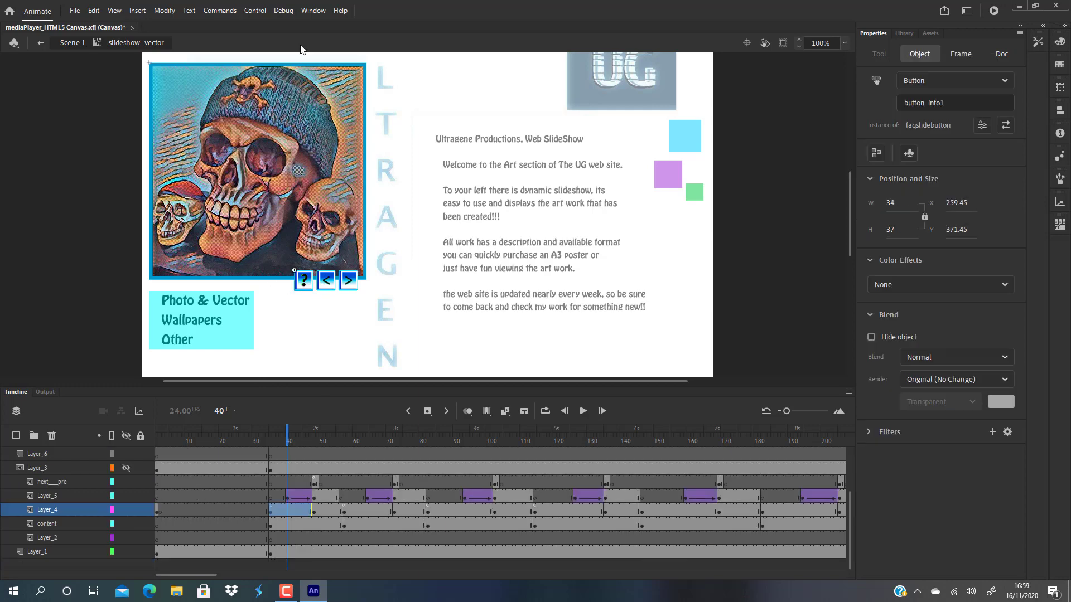
Show Layer_4's Actions code running gotoAndPlay('info_1') on button_info1, moving the panel up-left
left_click(313, 10)
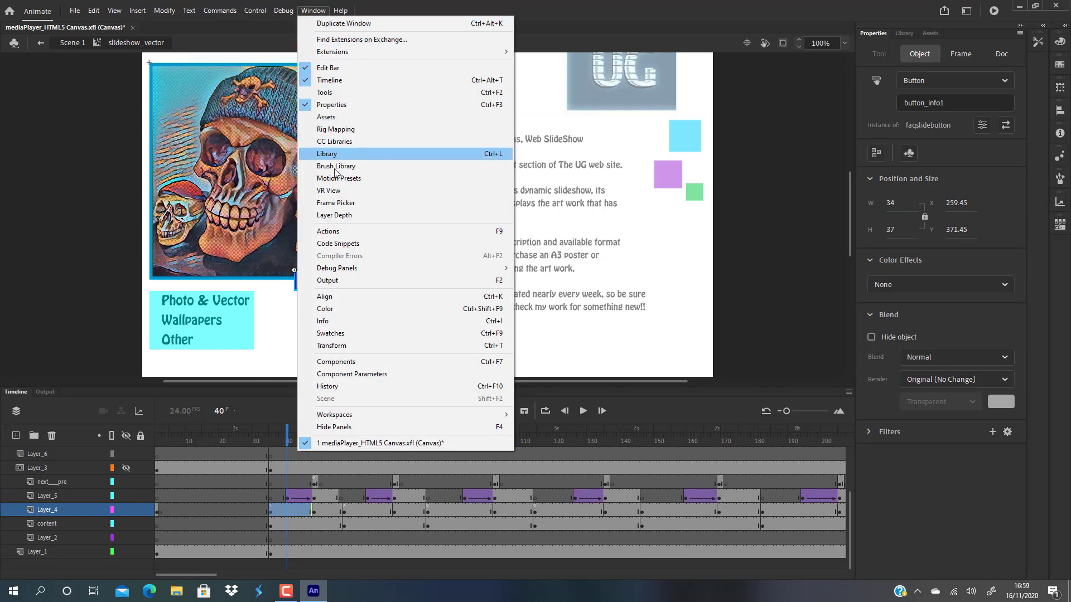
left_click(328, 231)
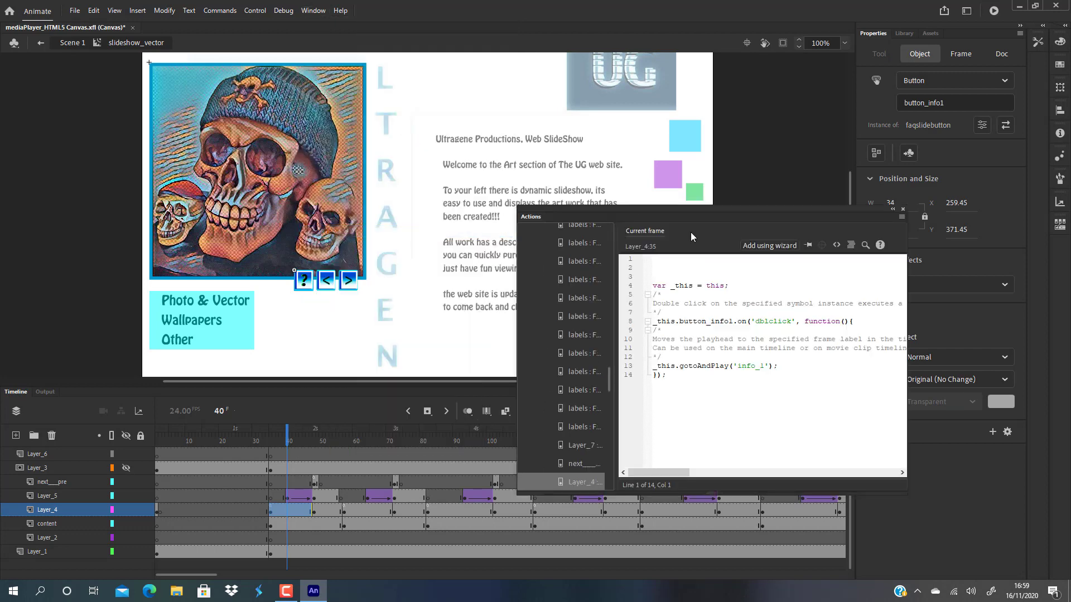
left_click_drag(707, 217, 572, 151)
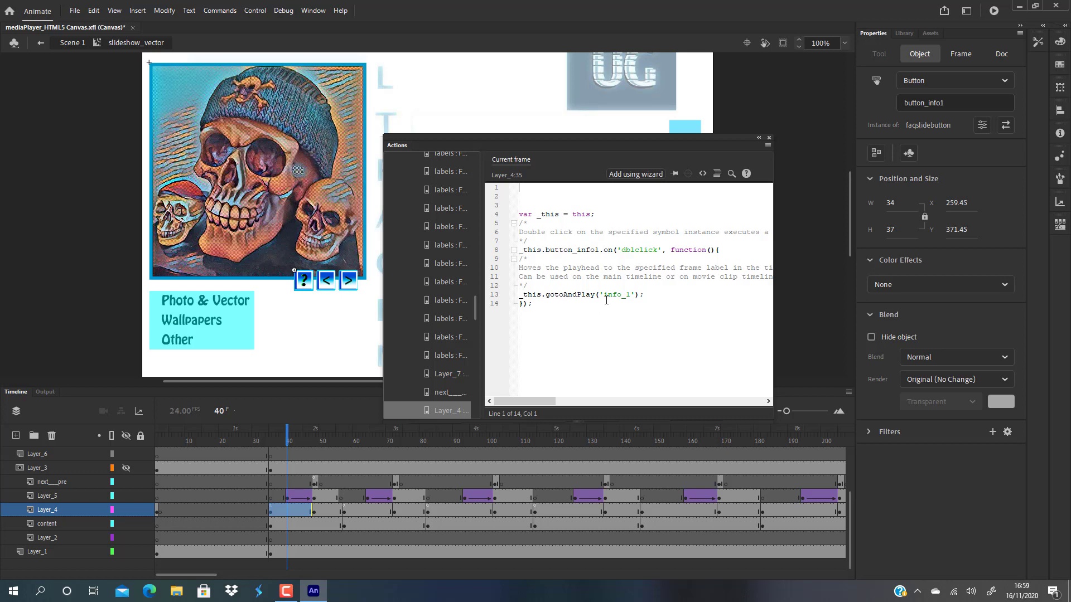
Close the Actions panel and quit Animate, choosing No to saving the document
left_click(769, 137)
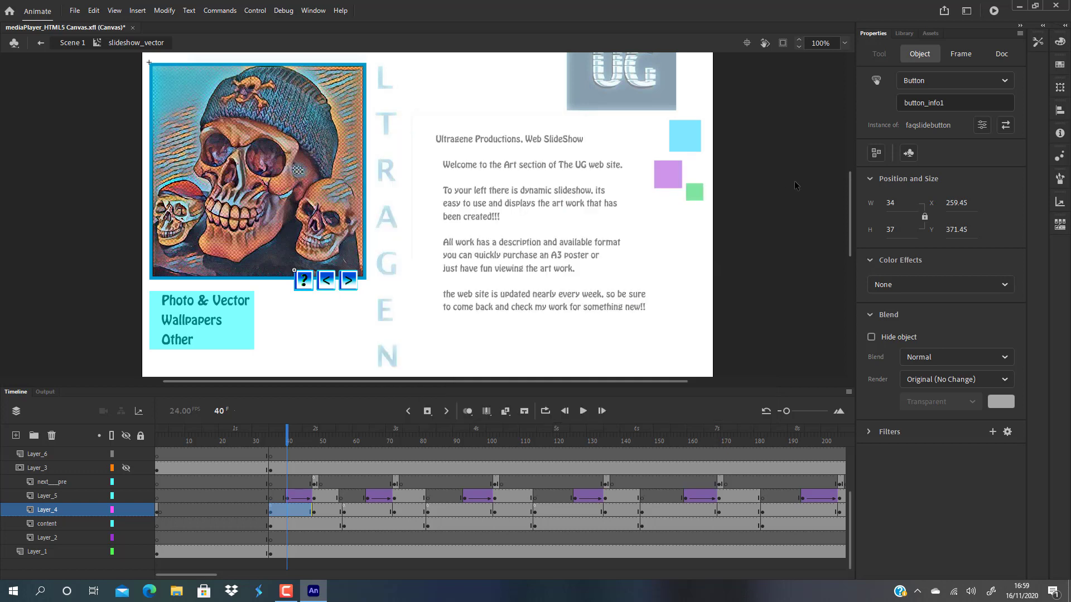
left_click(1057, 7)
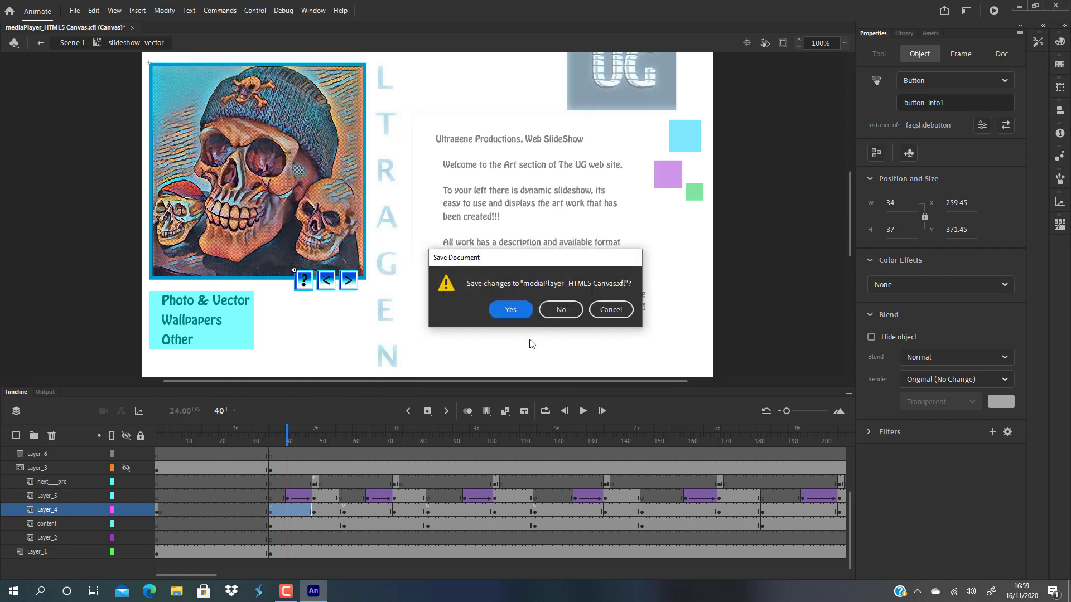
left_click(561, 307)
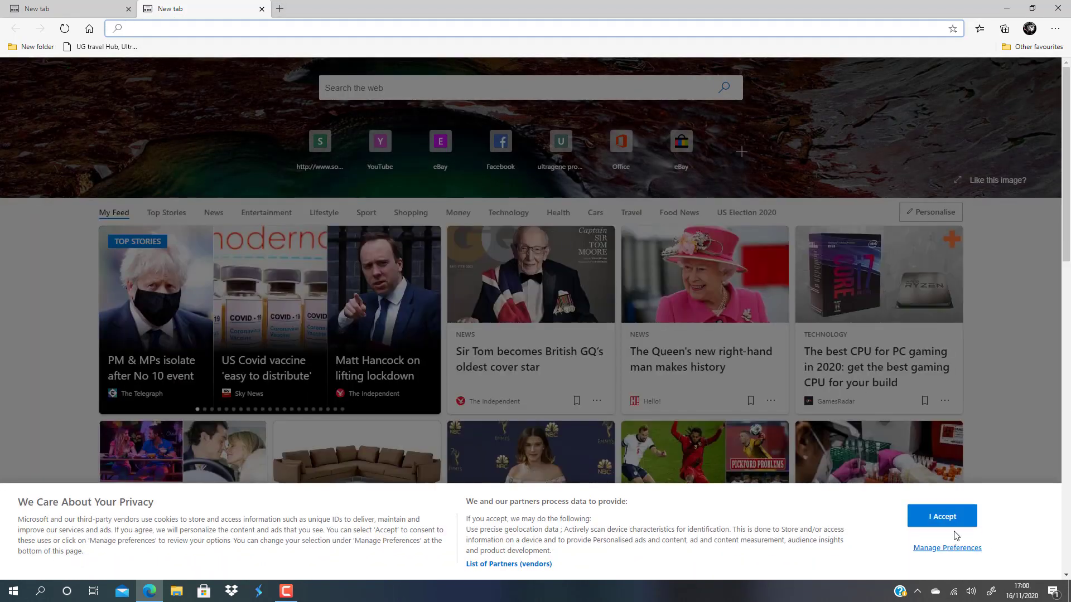
Accept Edge's privacy banner and open the ultragene.co.uk quick-link tile
left_click(940, 516)
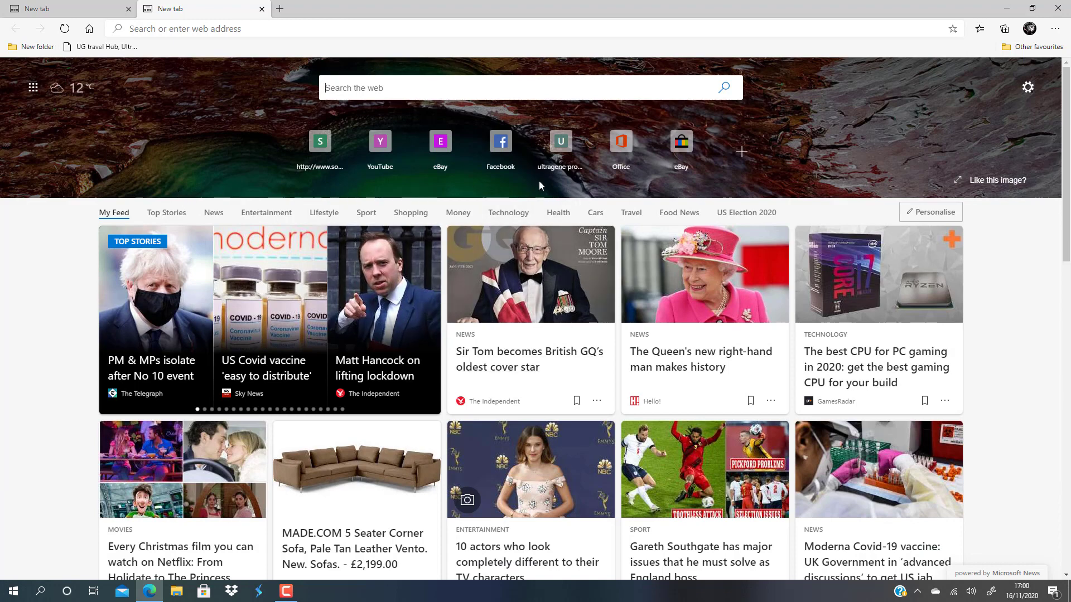
left_click(556, 147)
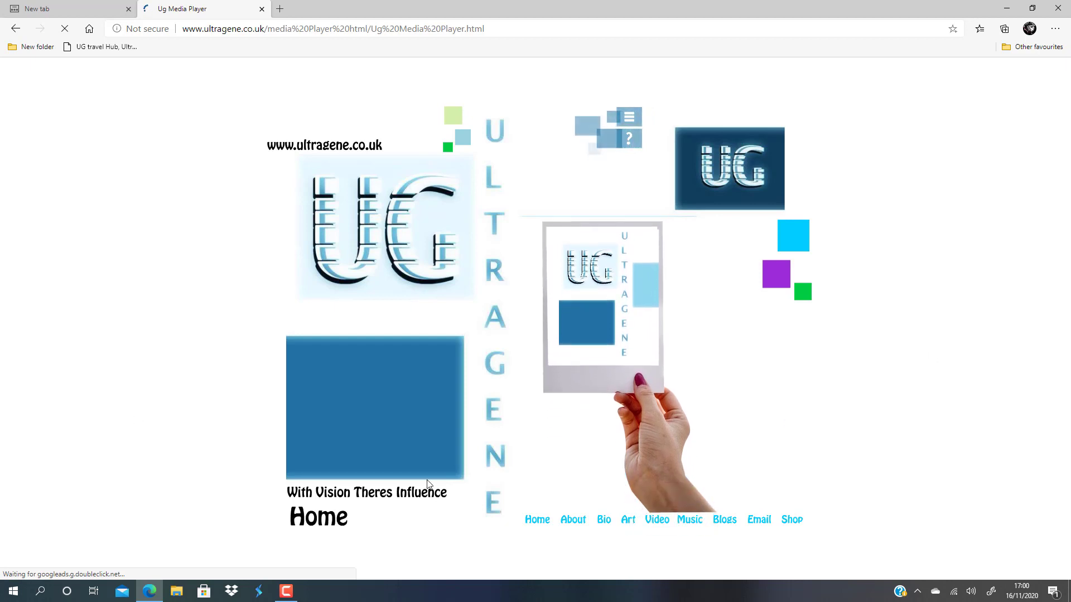
Open the Art section's Photo & Vector slideshow and show the skull slide's info box
left_click(627, 522)
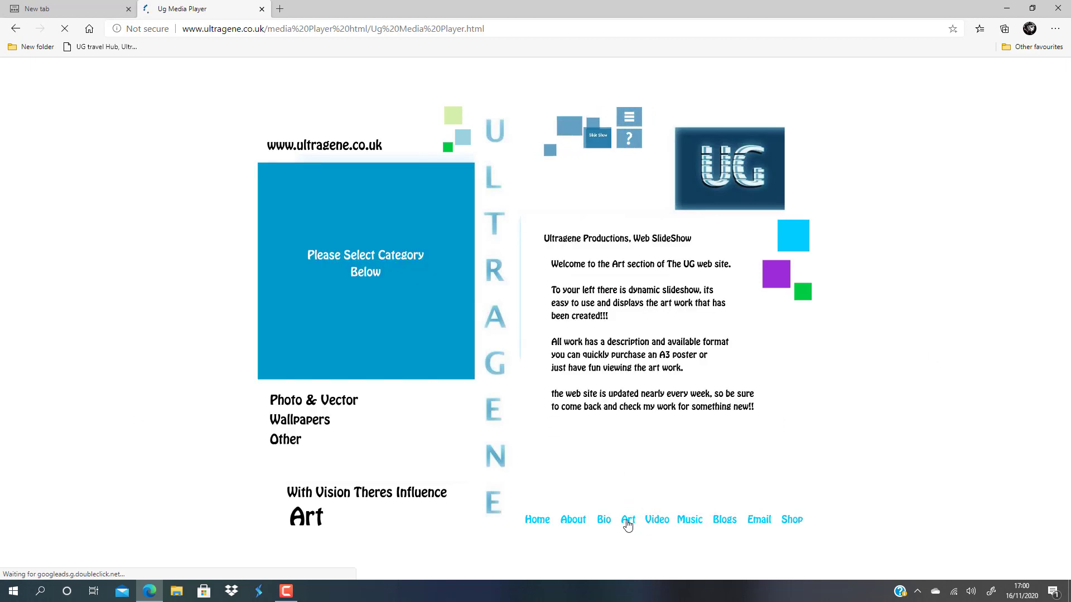
left_click(344, 403)
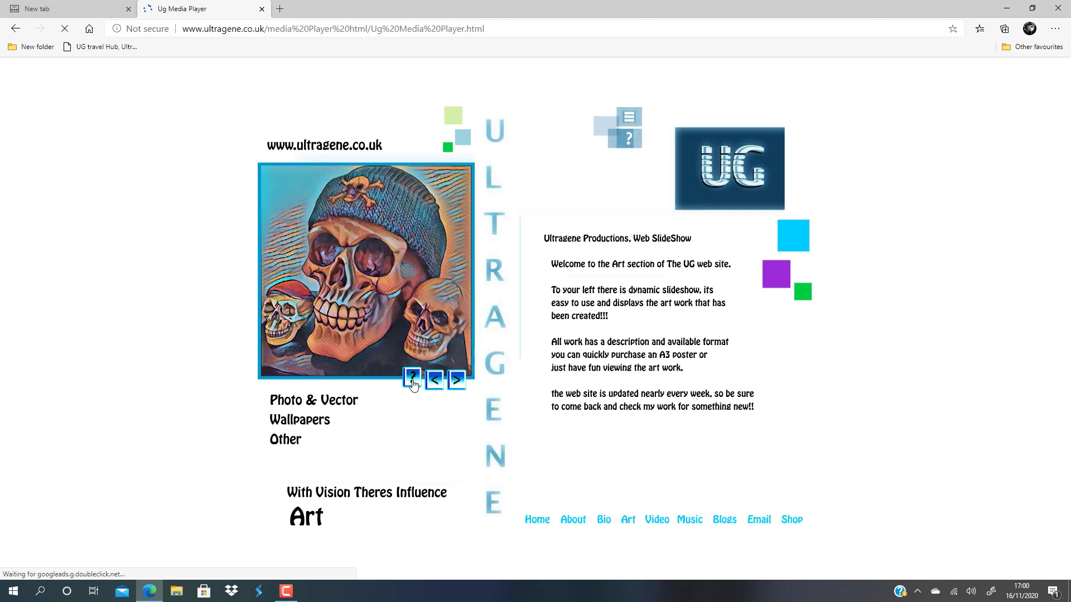
left_click(412, 382)
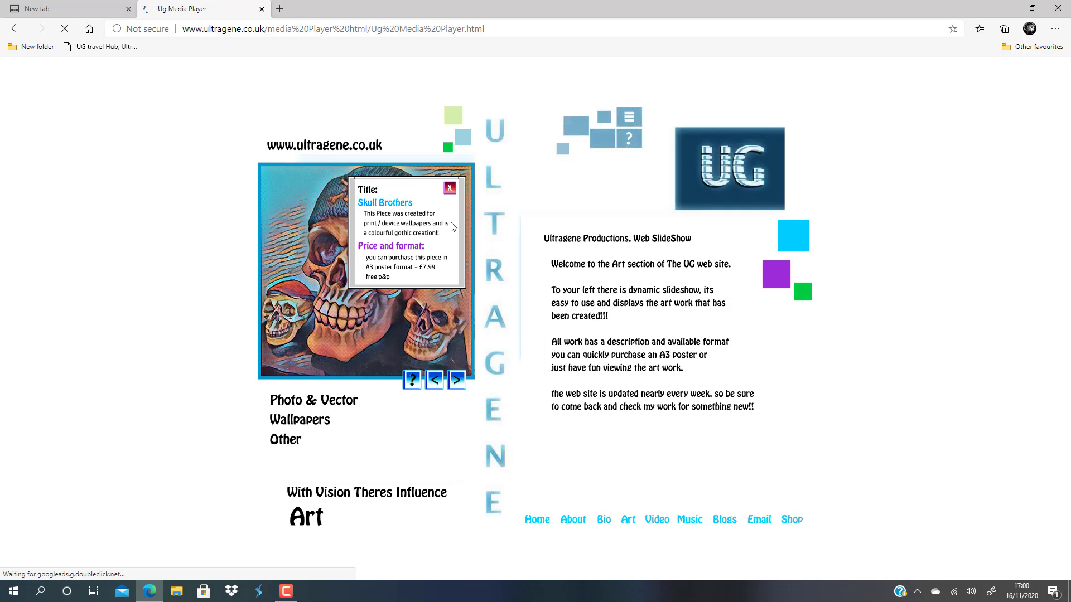
Close and reopen the Skull Brothers info box several times, leaving it closed
left_click(450, 188)
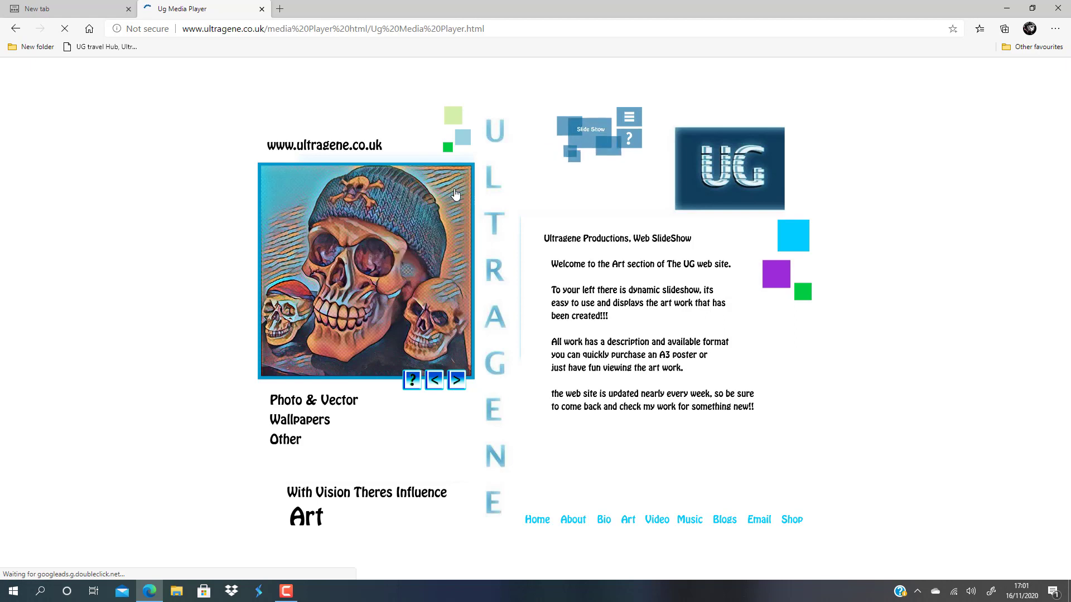
left_click(411, 381)
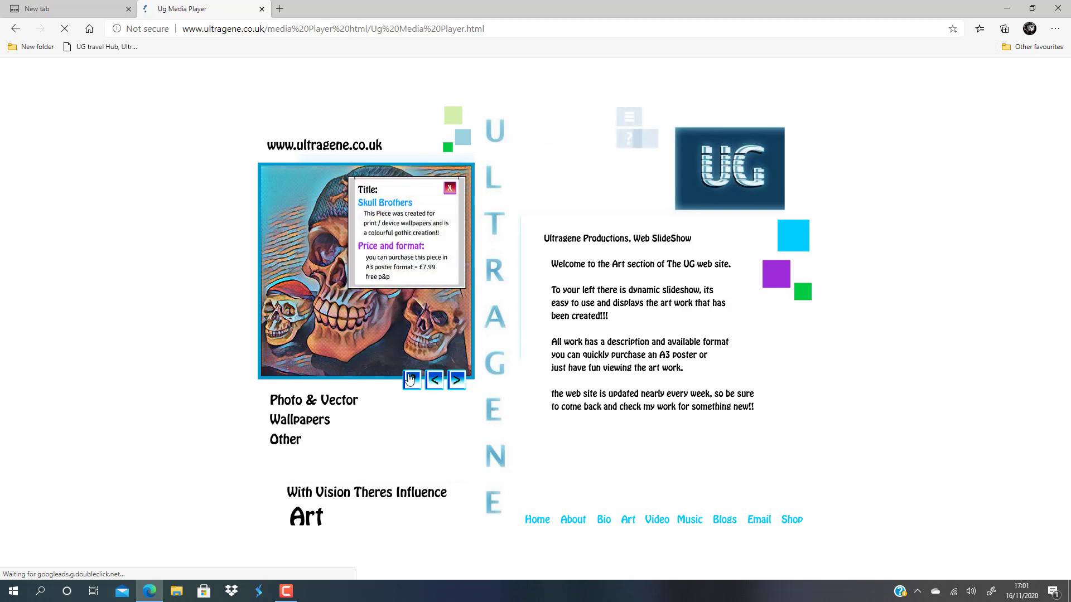
left_click(454, 190)
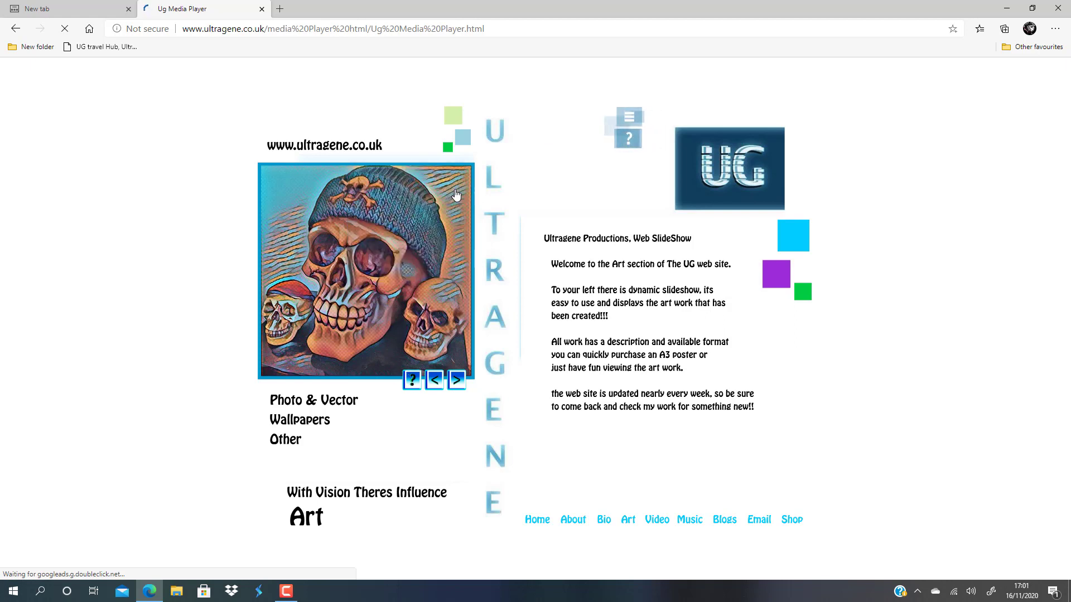
left_click(411, 381)
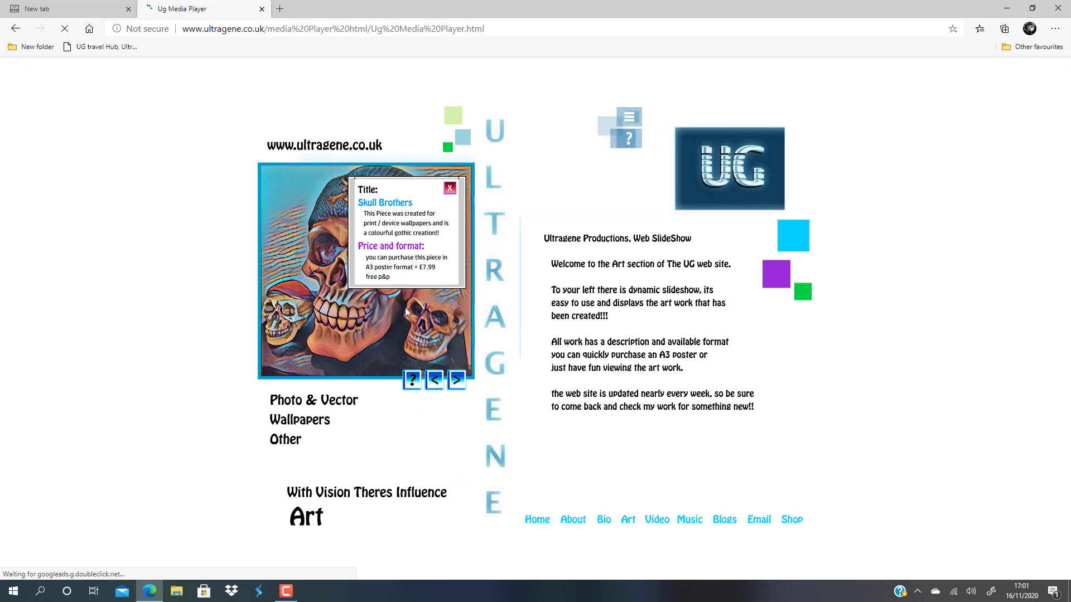
left_click(447, 187)
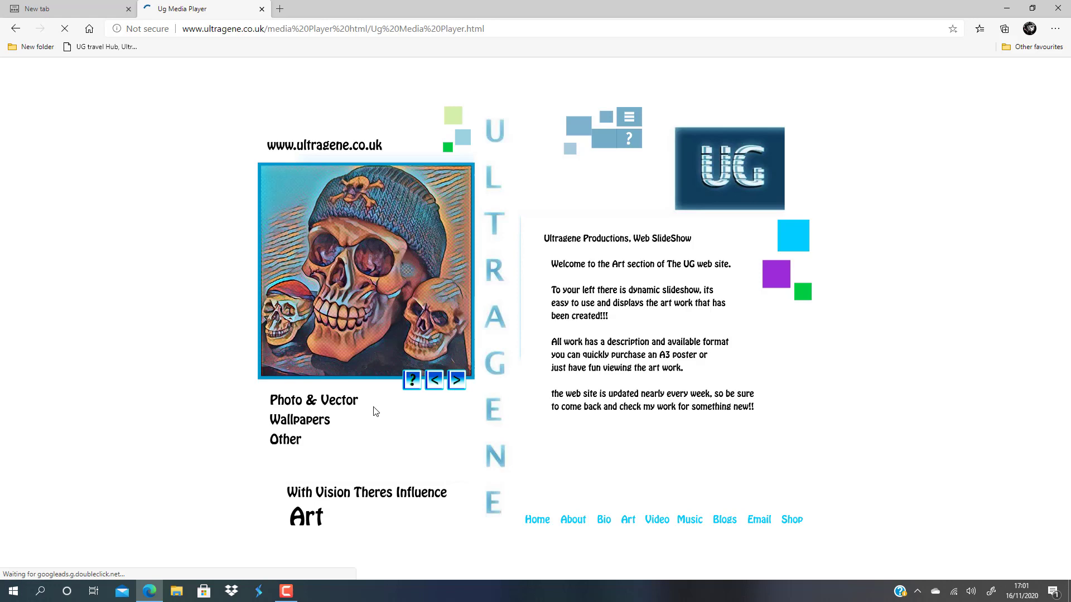
left_click(411, 379)
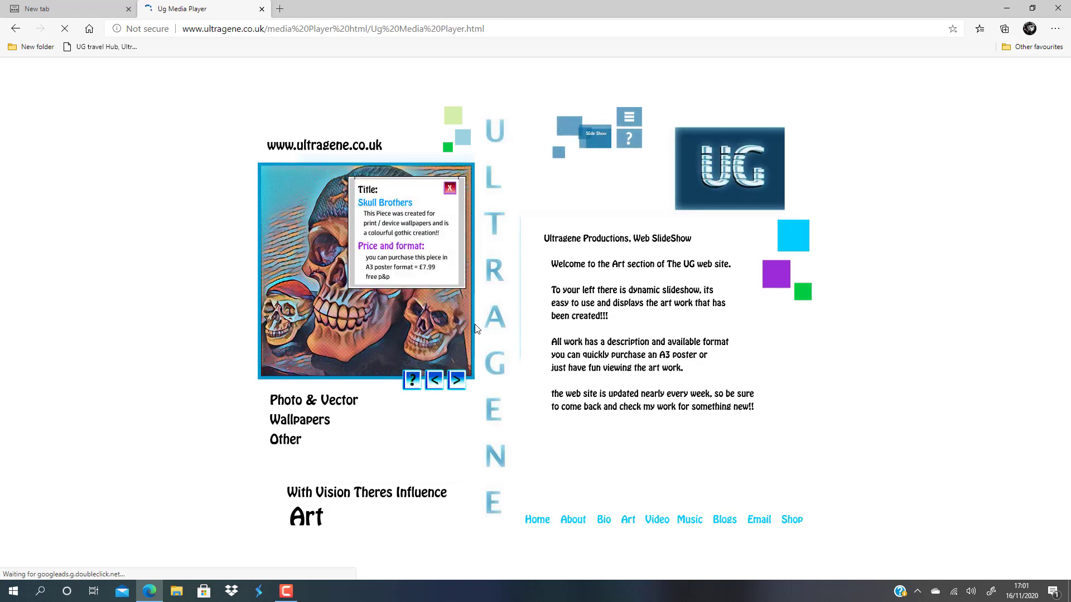
left_click(449, 189)
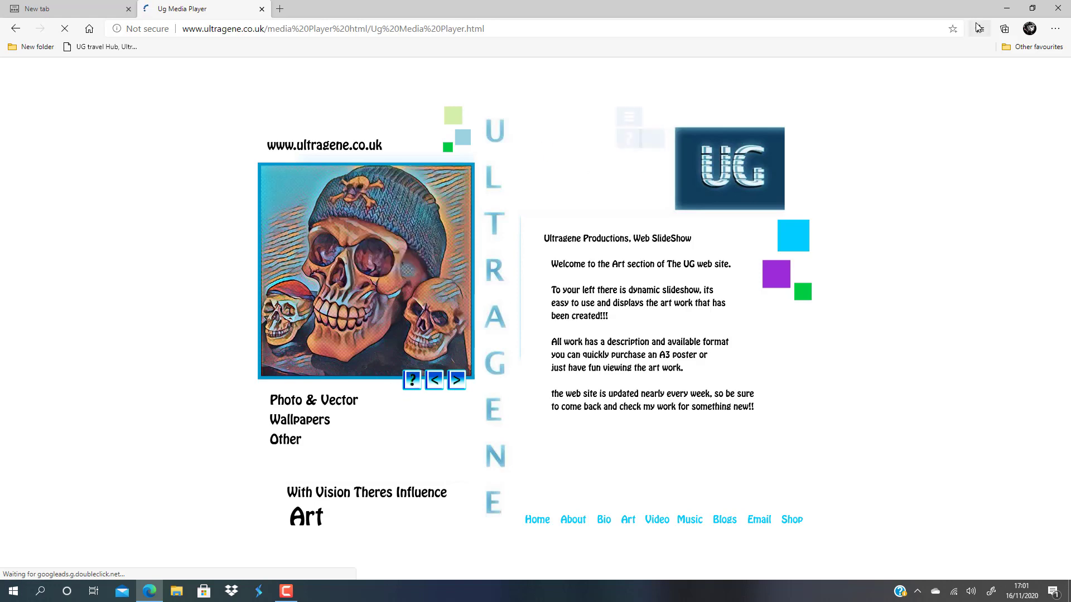
Close Edge and relaunch Adobe Animate 2021 from the desktop shortcut
left_click(1057, 9)
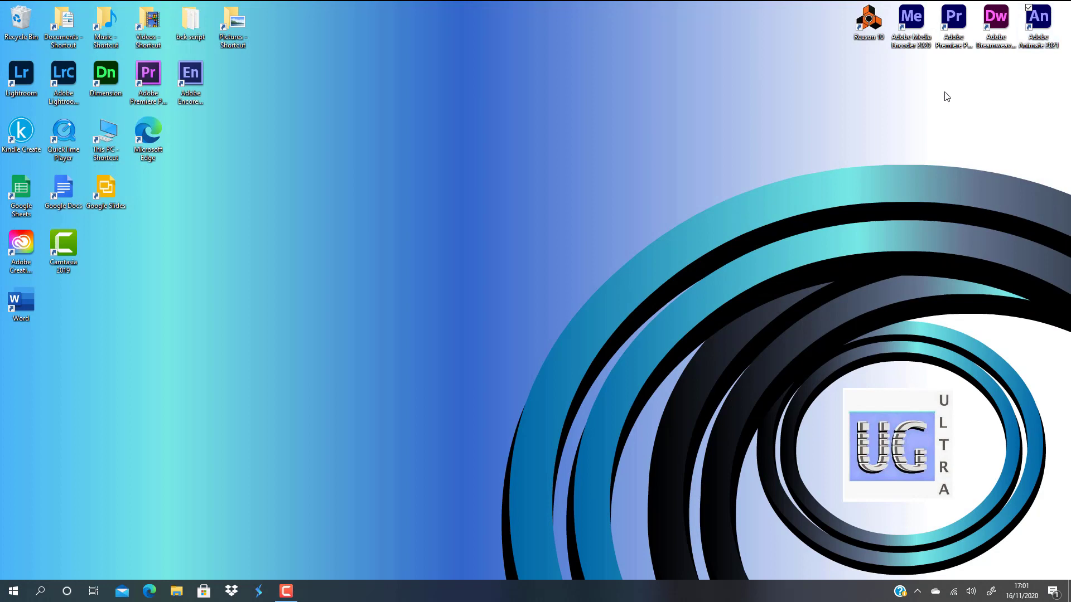
double_click(1039, 28)
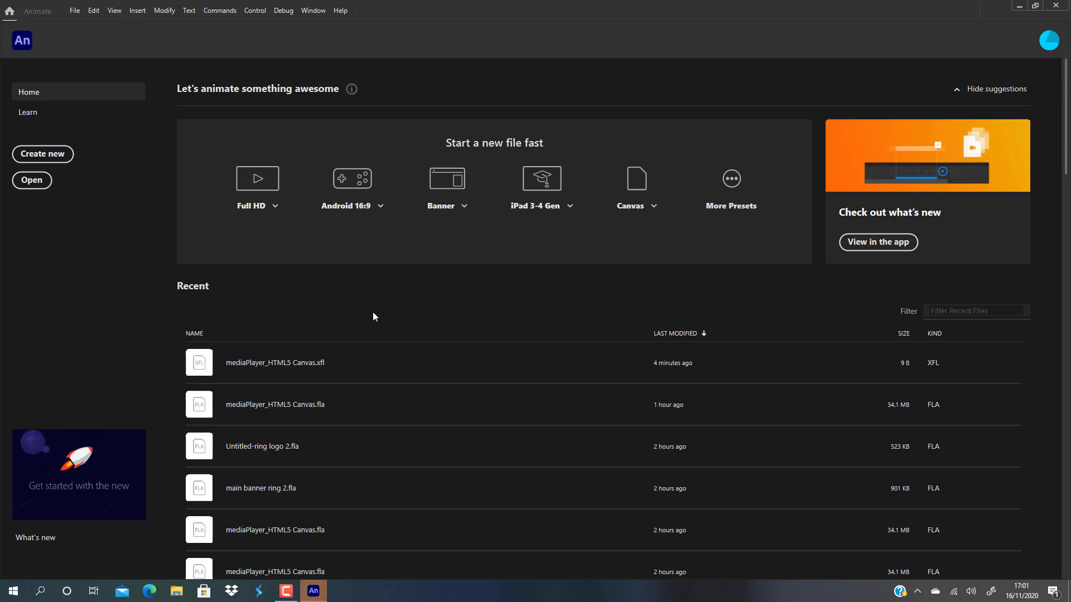
Open mediaPlayer_HTML5 Canvas.xfl from Recent and scroll through its timeline layers and stage
left_click(320, 363)
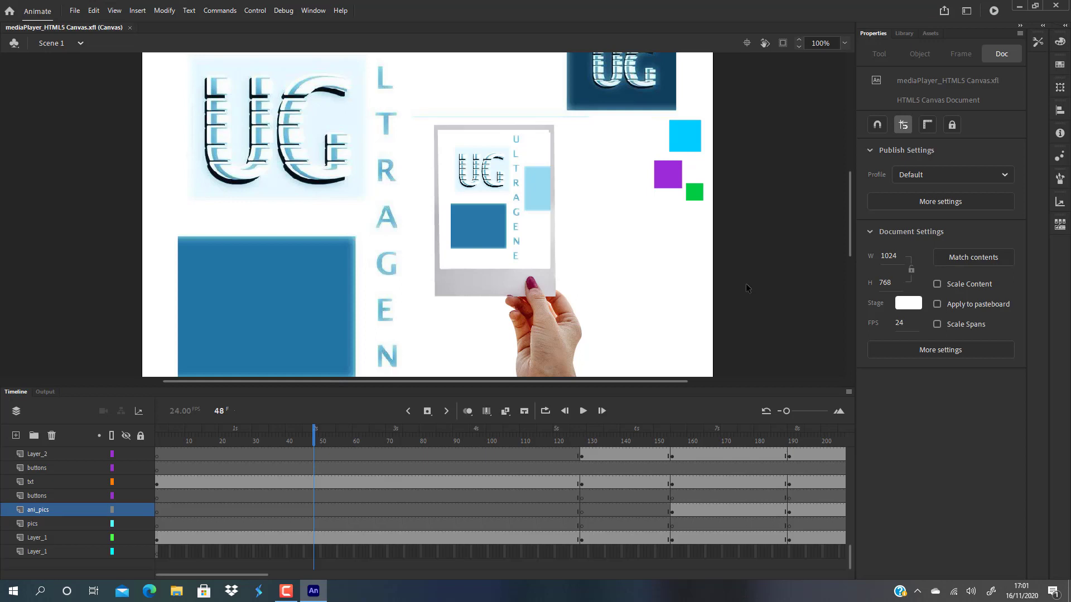
scroll(683, 449, "up", 10)
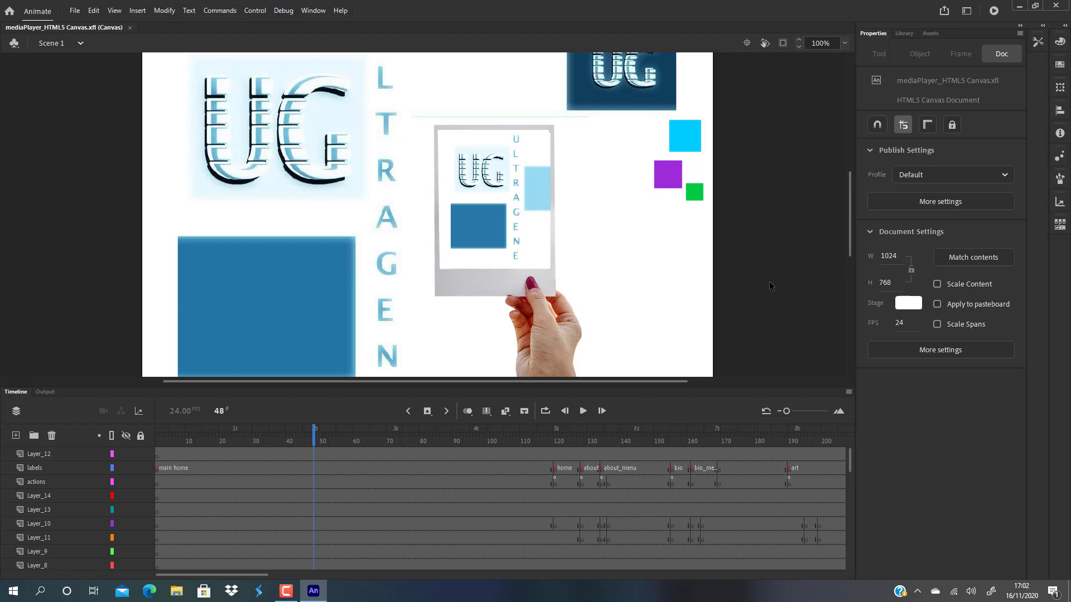
scroll(764, 287, "down", 3)
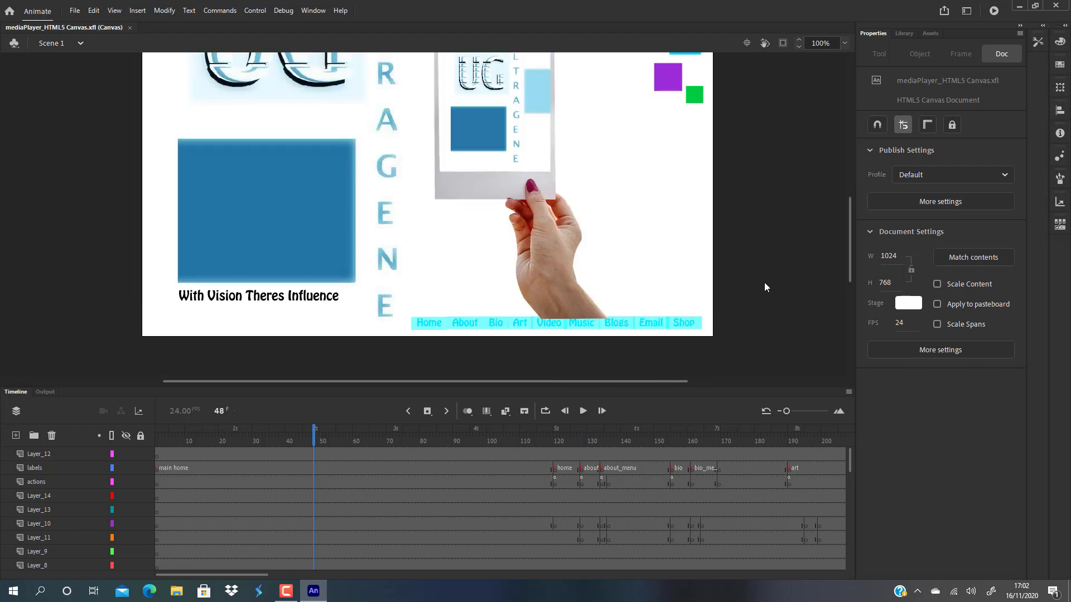
scroll(764, 282, "up", 9)
scroll(764, 282, "down", 6)
scroll(764, 282, "up", 3)
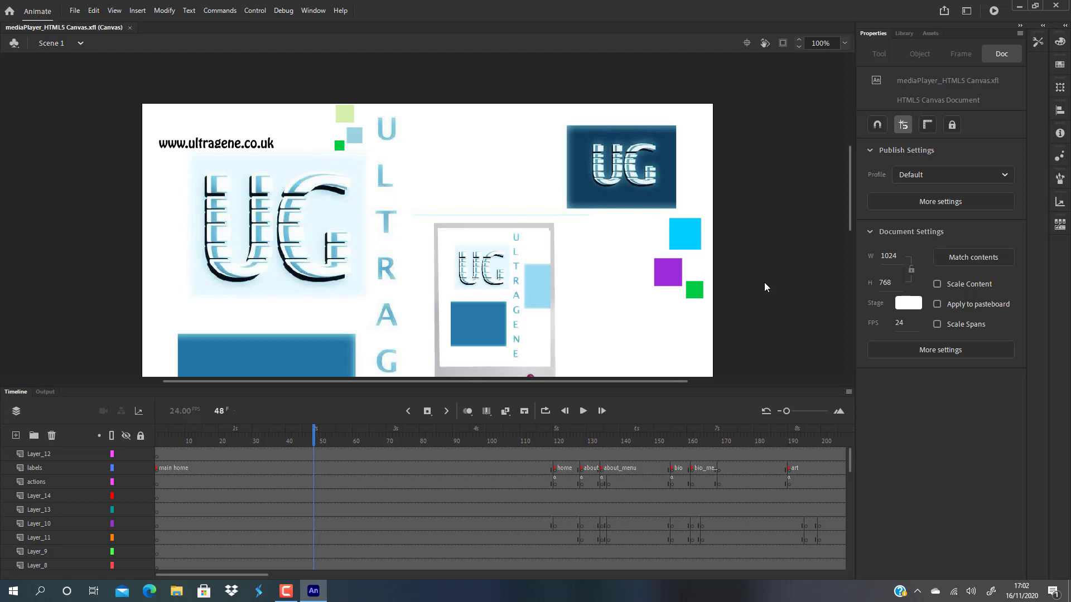
scroll(764, 277, "down", 3)
scroll(697, 270, "down", 6)
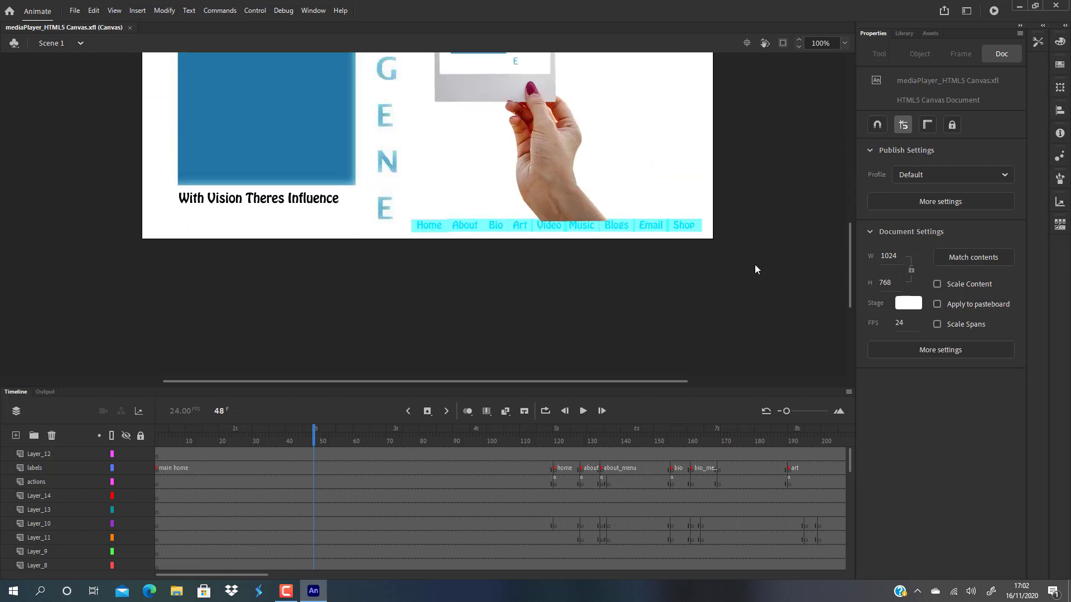
scroll(755, 270, "up", 6)
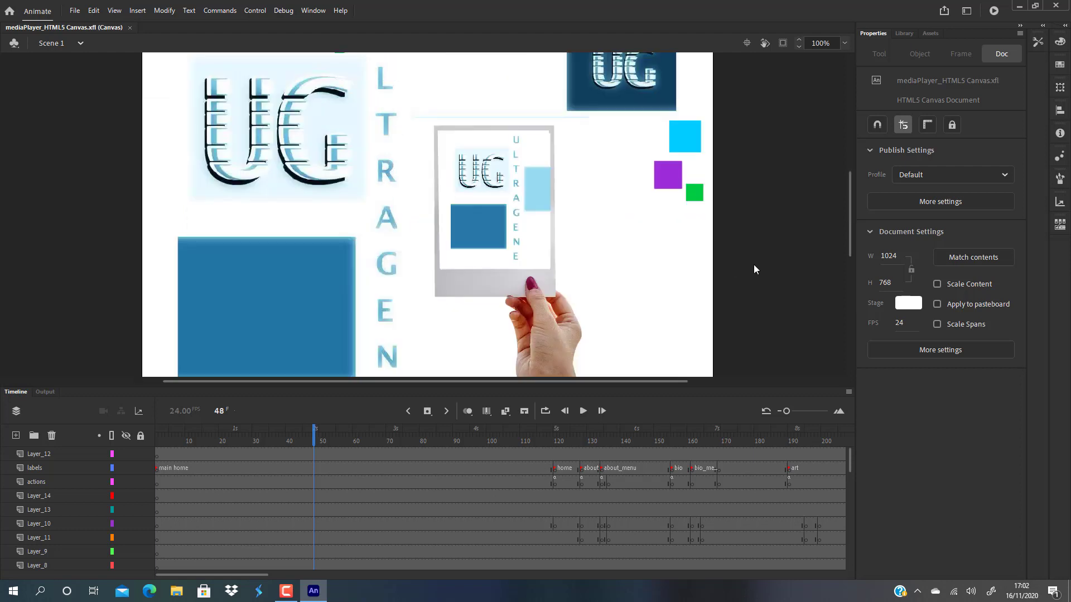
Close the mediaPlayer_HTML5 Canvas.xfl document and exit Adobe Animate
left_click(130, 27)
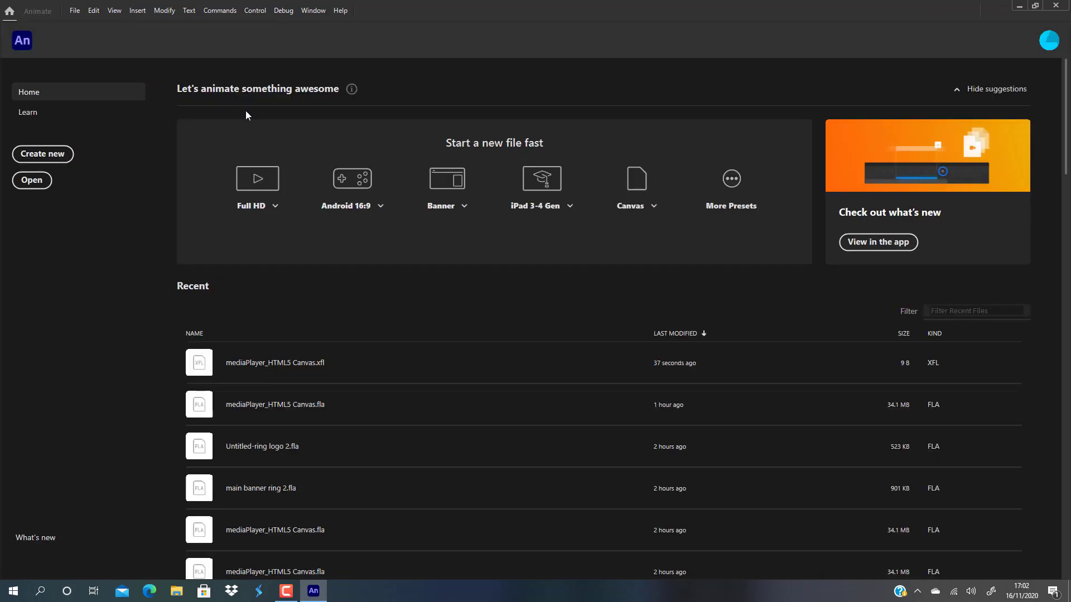
left_click(1057, 5)
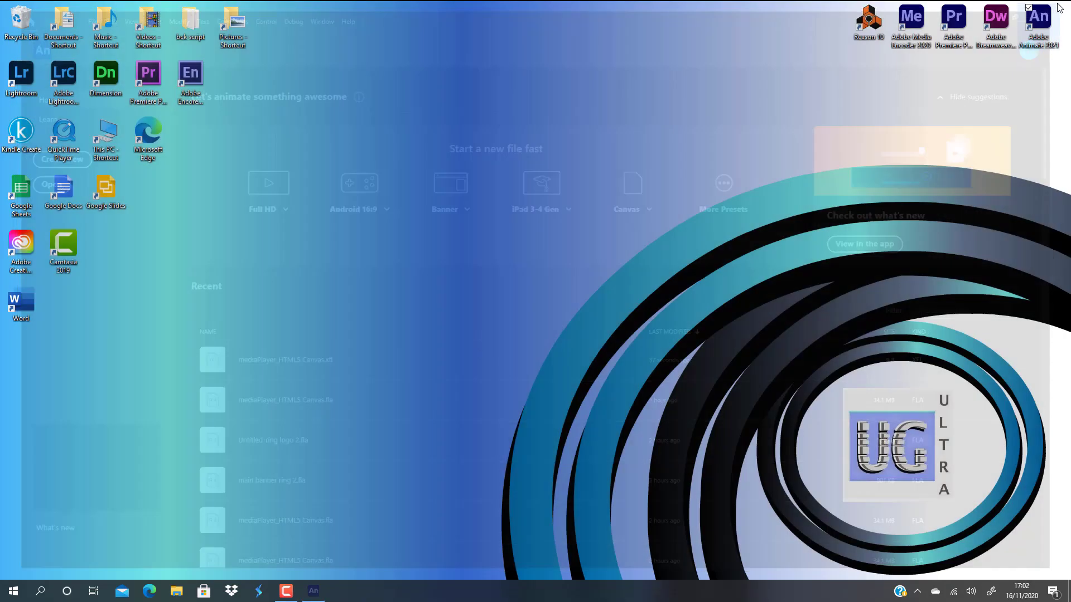